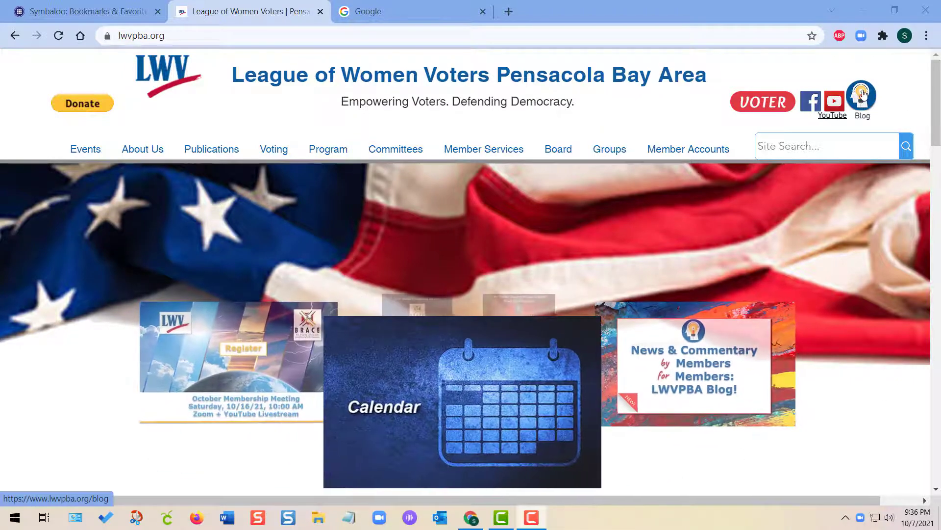
Go to the League of Women Voters blog page and start creating a new post.
click(863, 94)
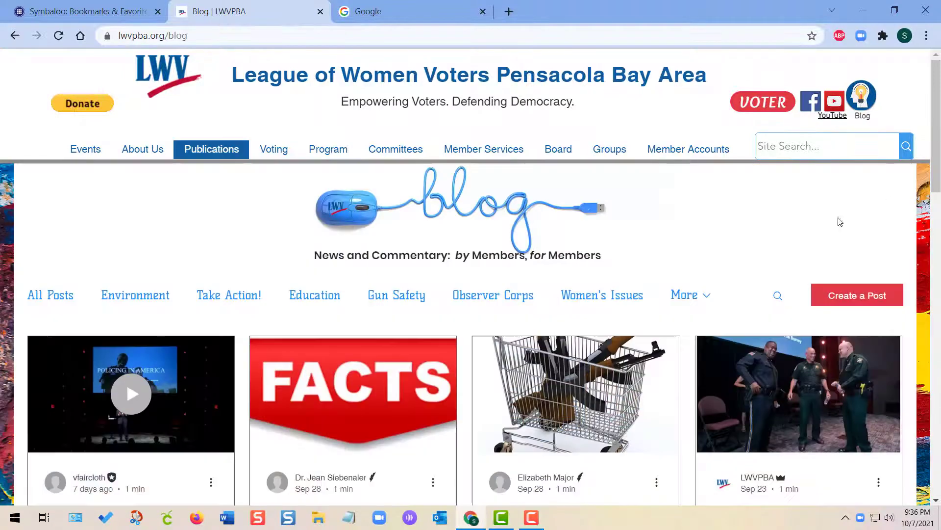
scroll(833, 216, down, 3)
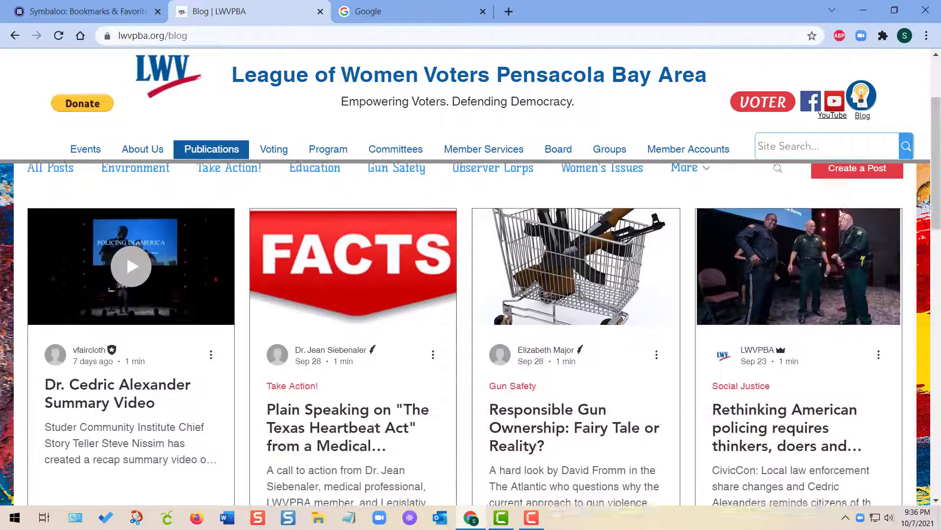
scroll(841, 221, up, 3)
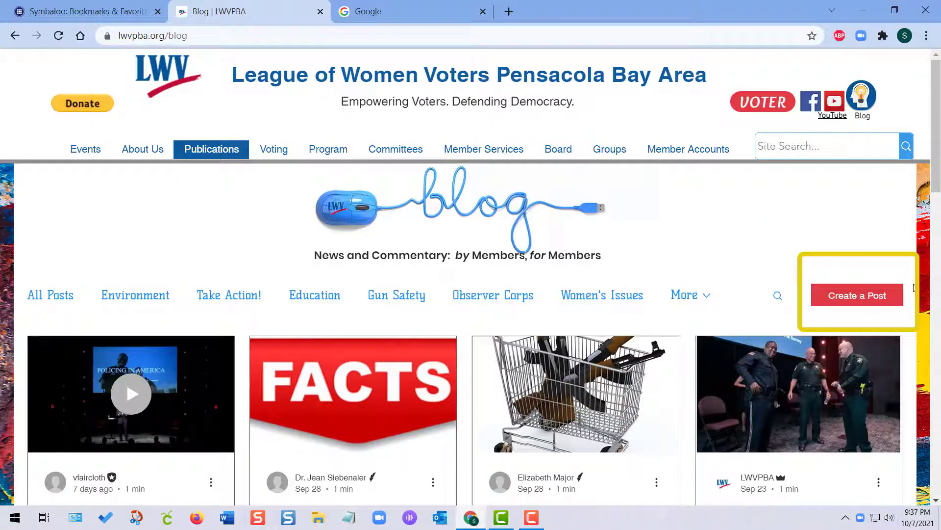
click(841, 297)
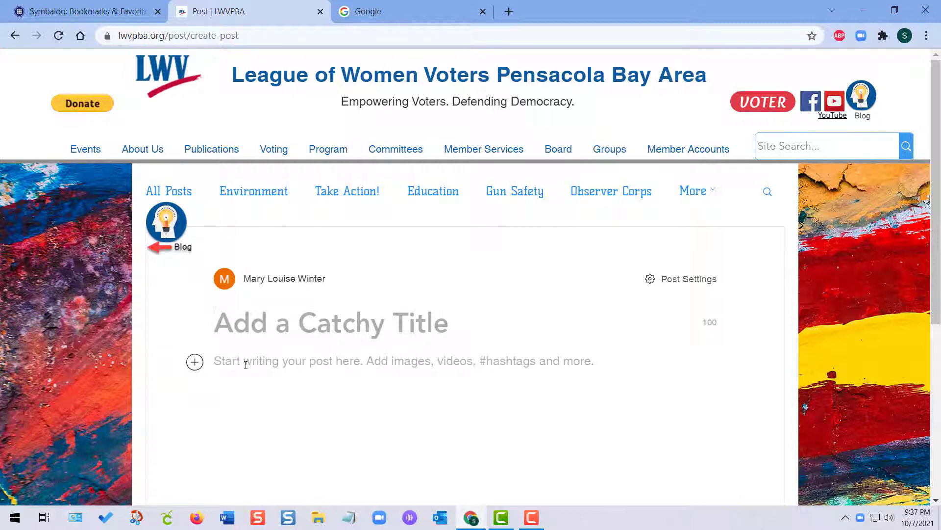
Title the post "This is My Title" and write "This what I want to post etc." as its body text.
text(This is M)
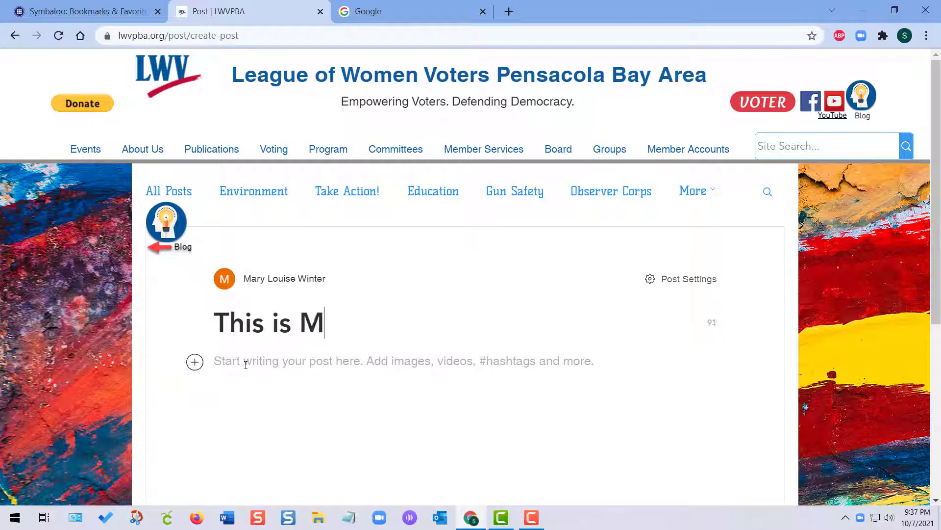
text(y Title)
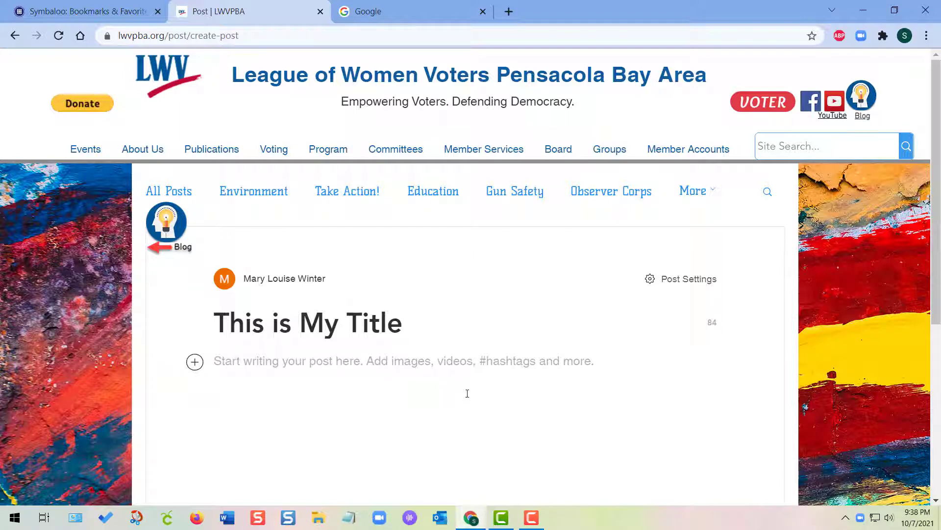
click(221, 368)
text(This what )
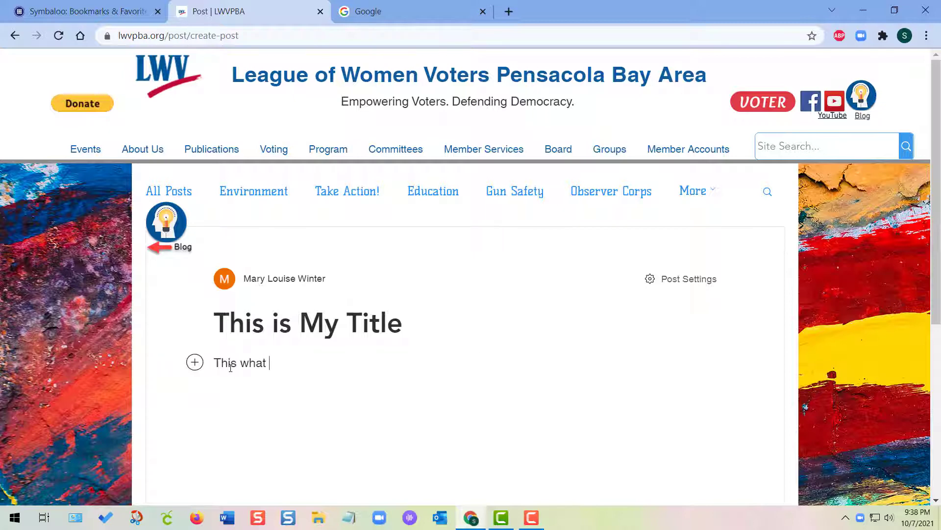
text(I want to)
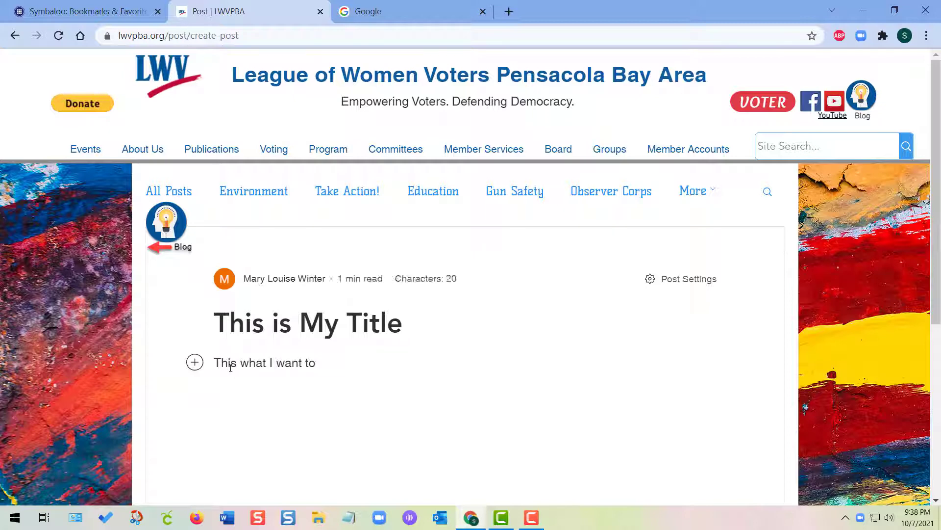
text( post etc.)
Insert the image 7.png from the 1-Website images folder below the body text and reduce it to the smaller centred size.
click(194, 363)
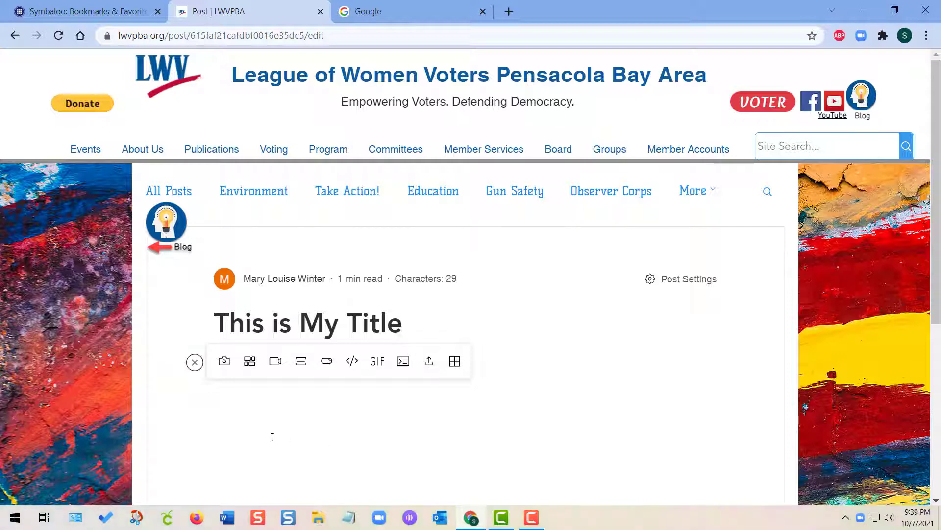
click(225, 362)
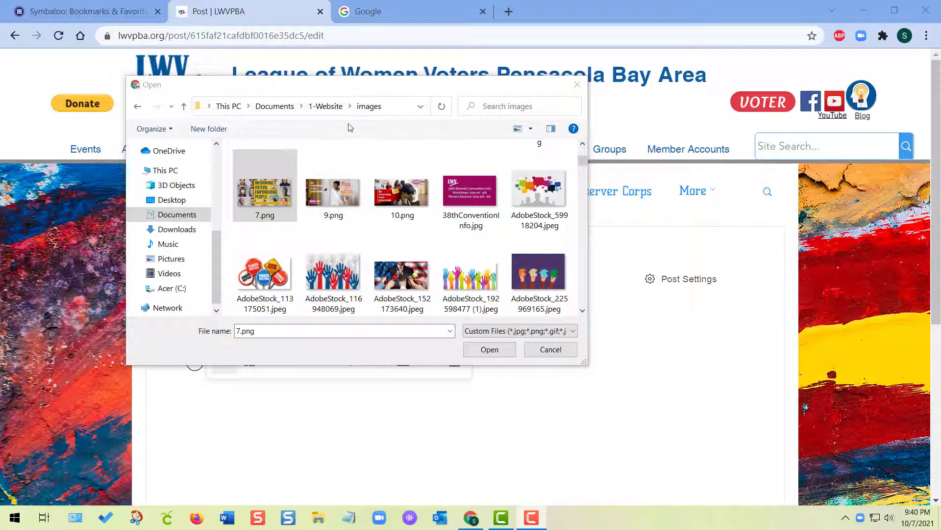
click(262, 198)
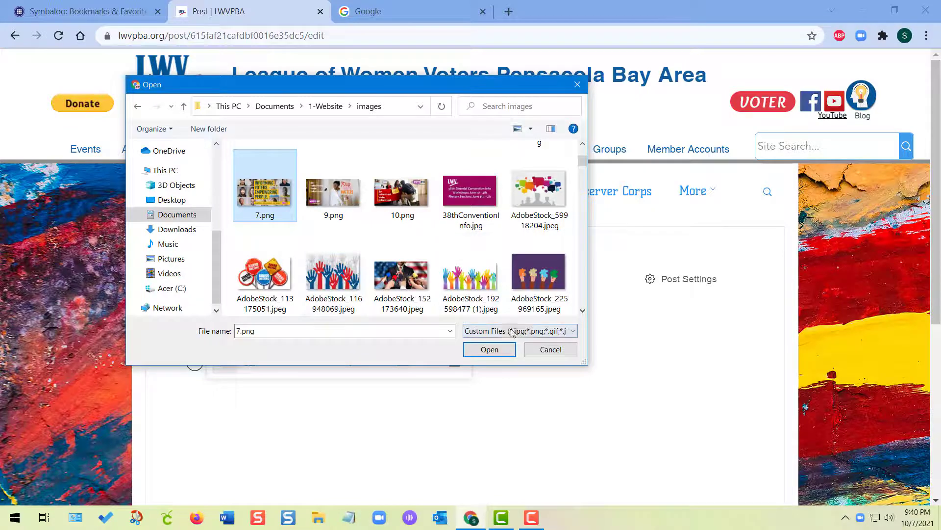
click(490, 349)
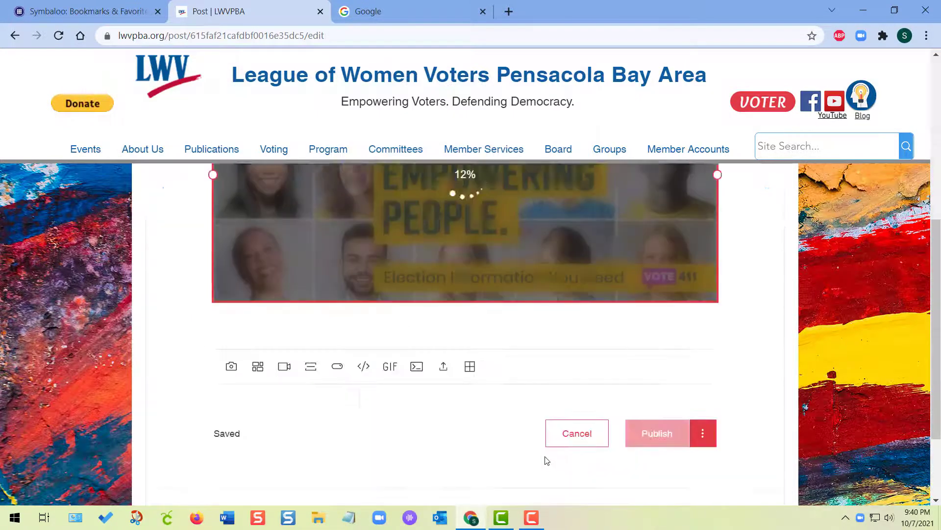
scroll(524, 363, up, 2)
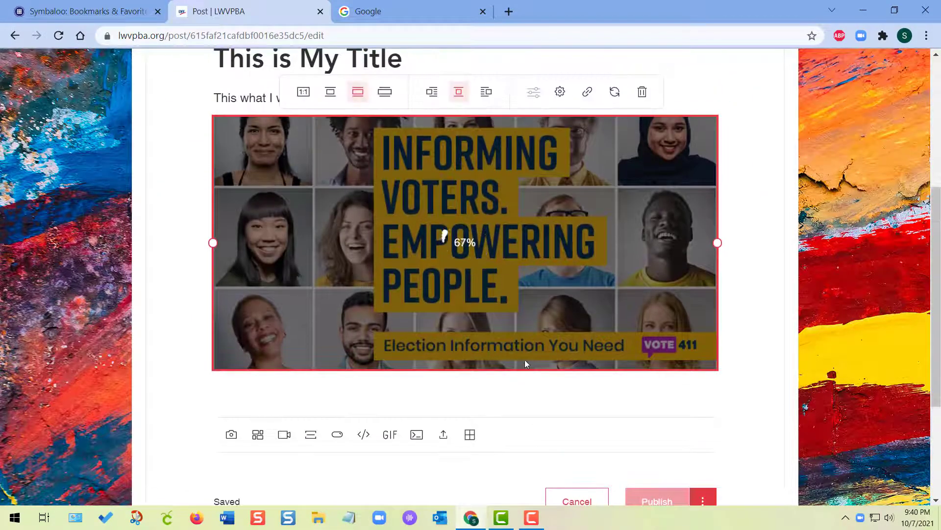
scroll(524, 363, up, 1)
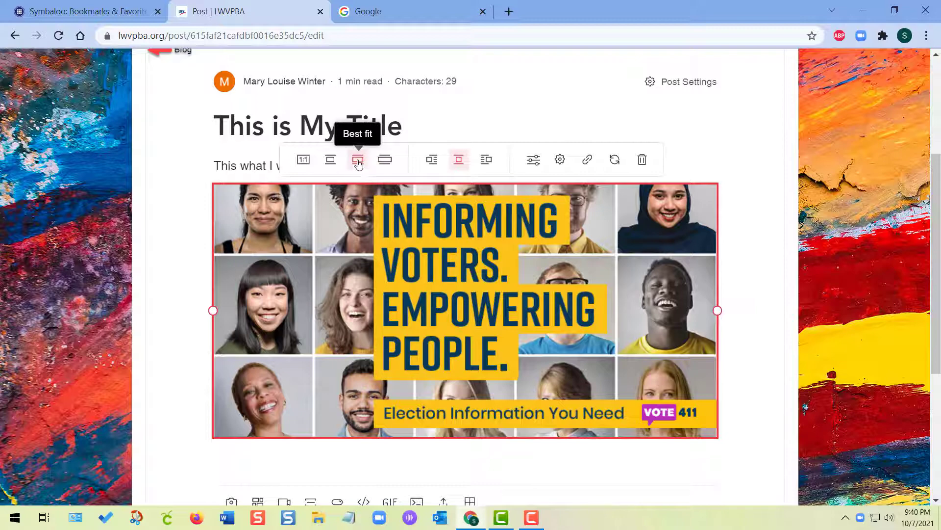
click(330, 161)
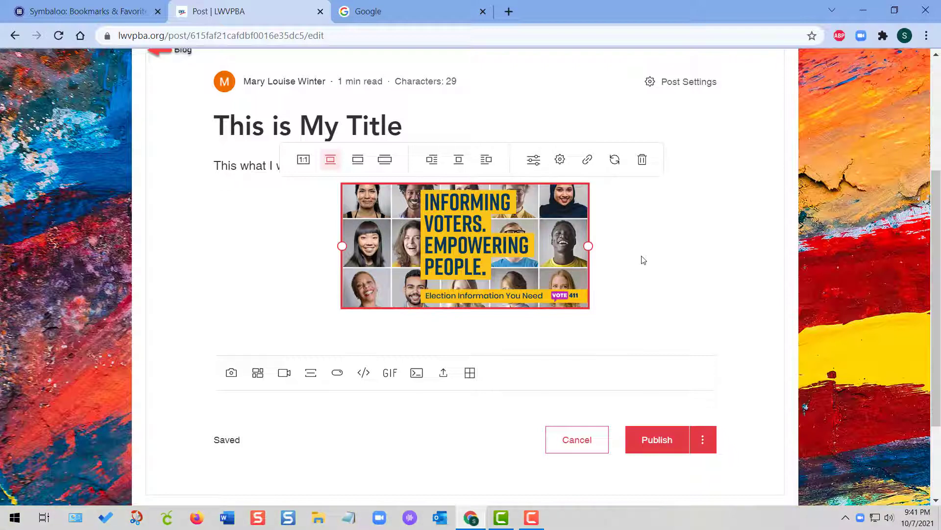
Add the sentence "Read the full story!" after the existing body text, above the image.
click(228, 166)
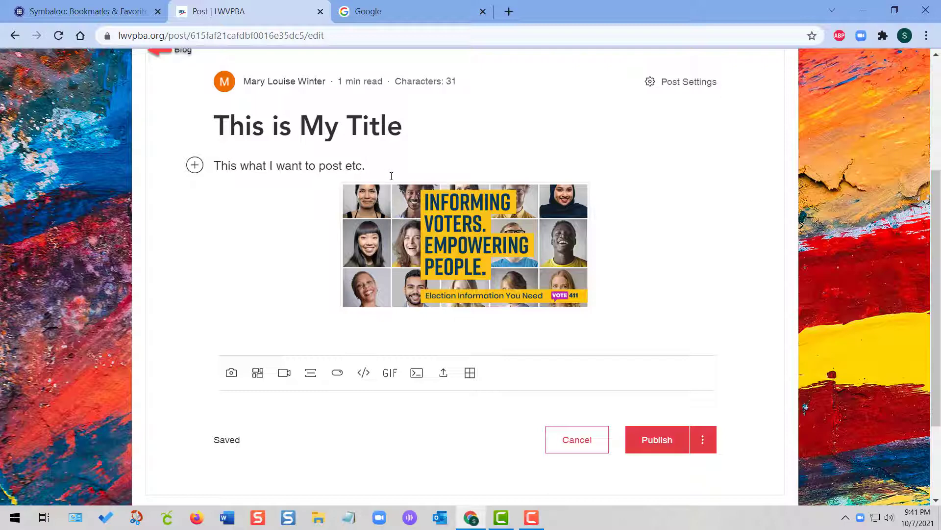
text(Read the full story!)
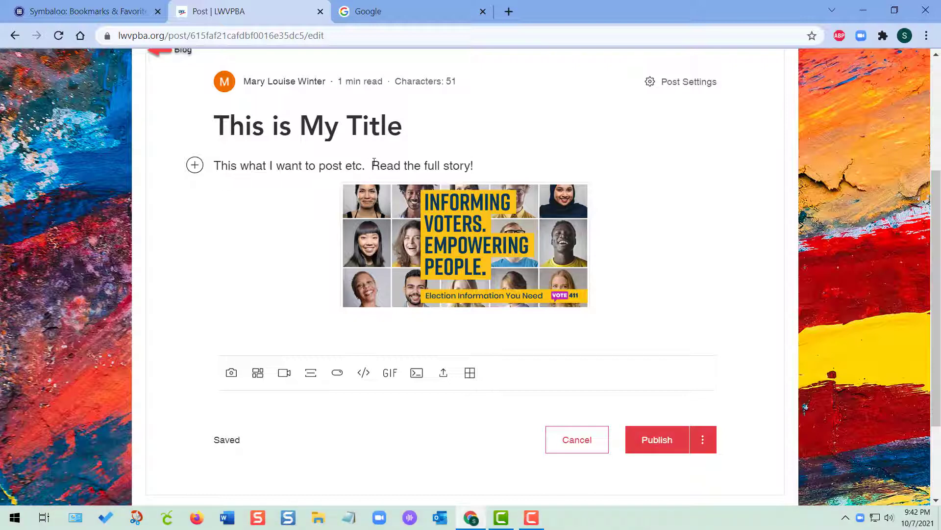
key(F10)
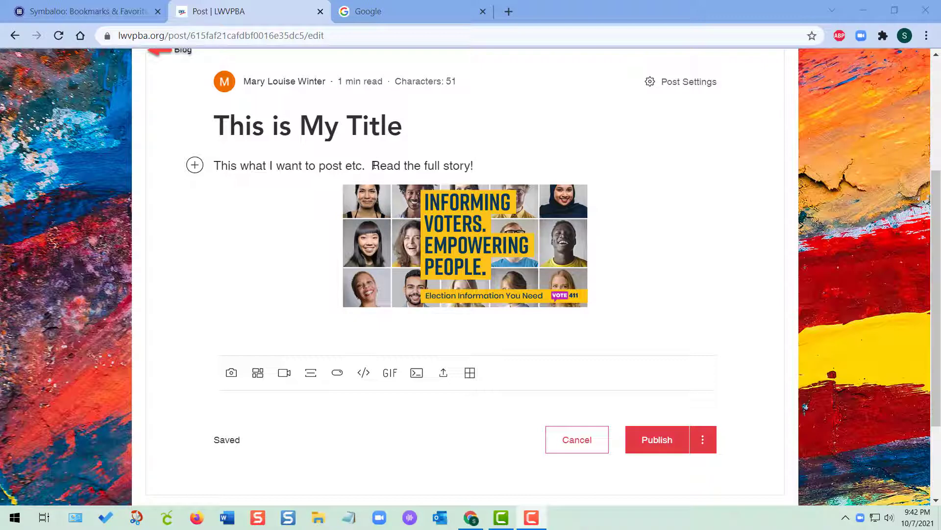
drag(374, 165, 474, 163)
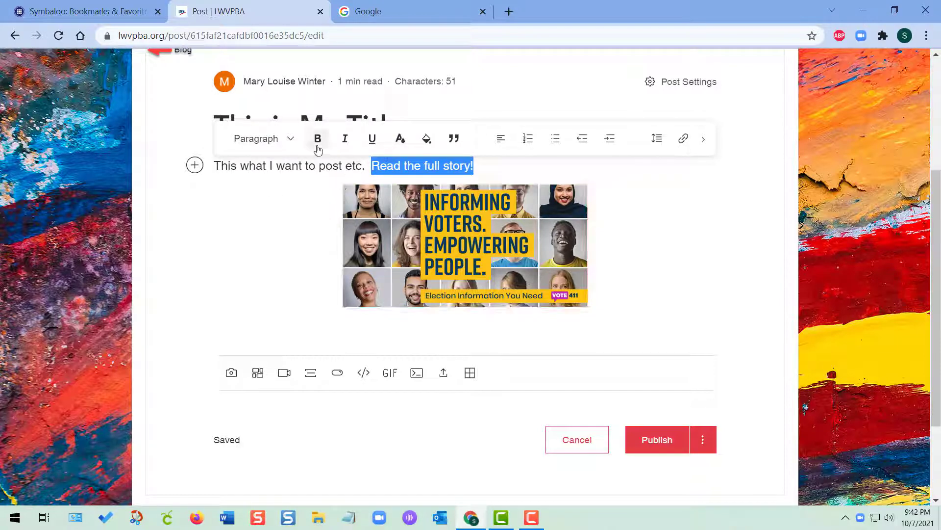
click(684, 139)
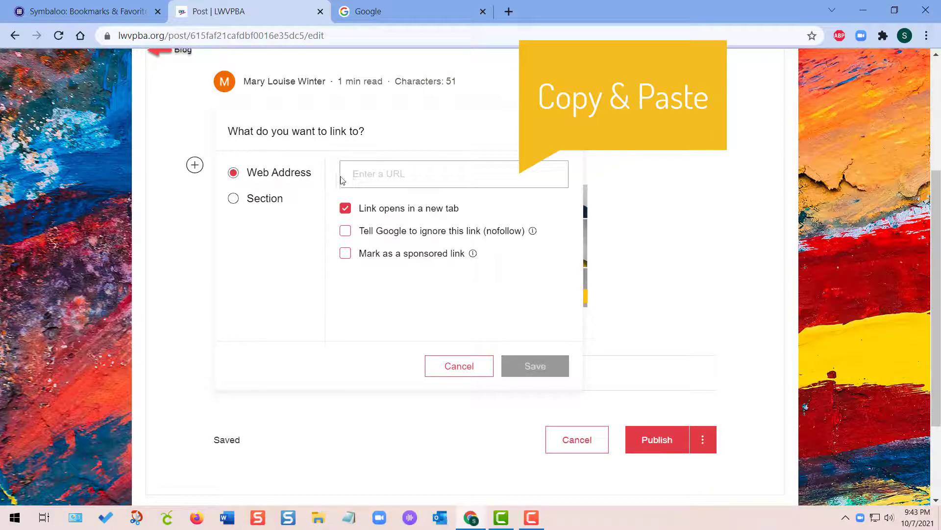
text(https://pnj.com)
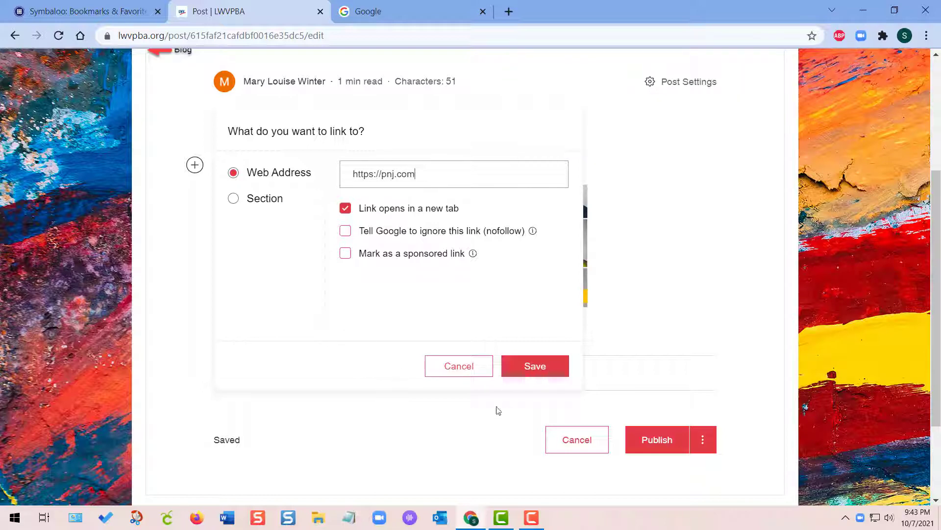
click(528, 373)
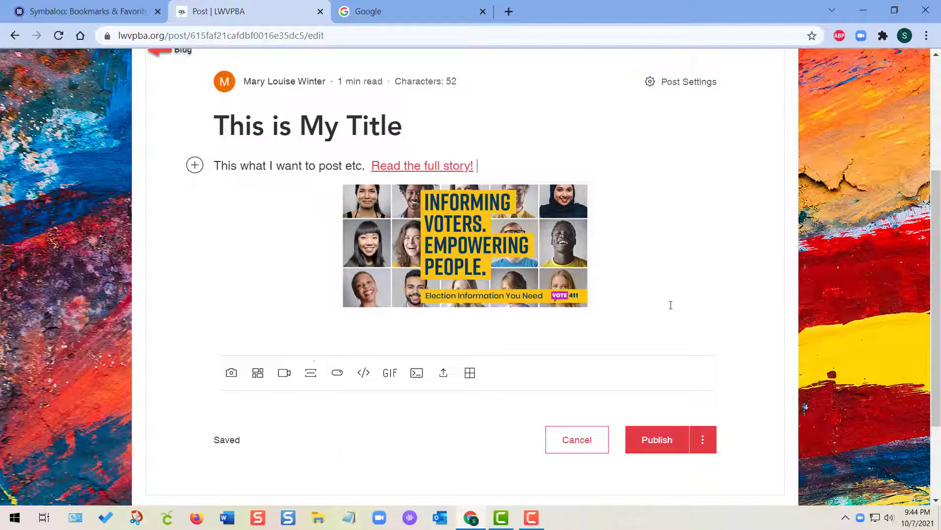
Create a new post category labelled "Voting Rights" and assign it to the post.
click(703, 440)
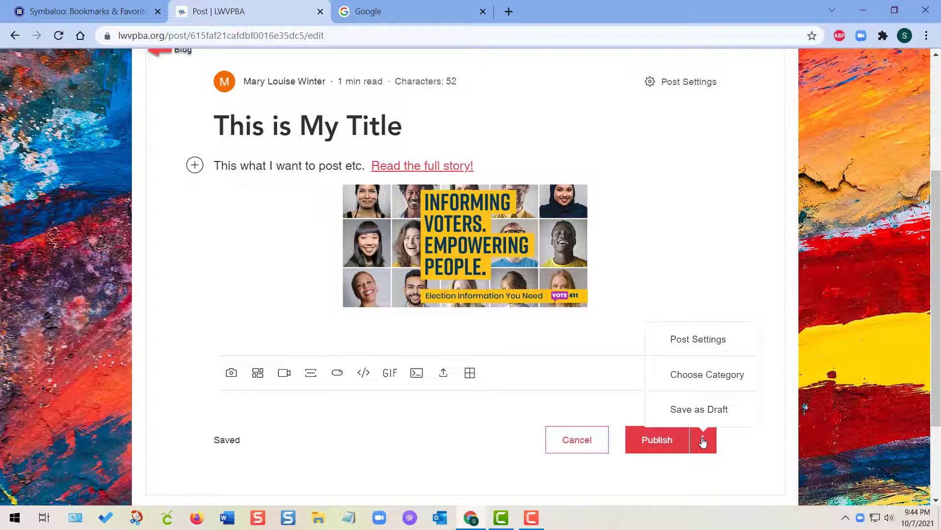
click(723, 376)
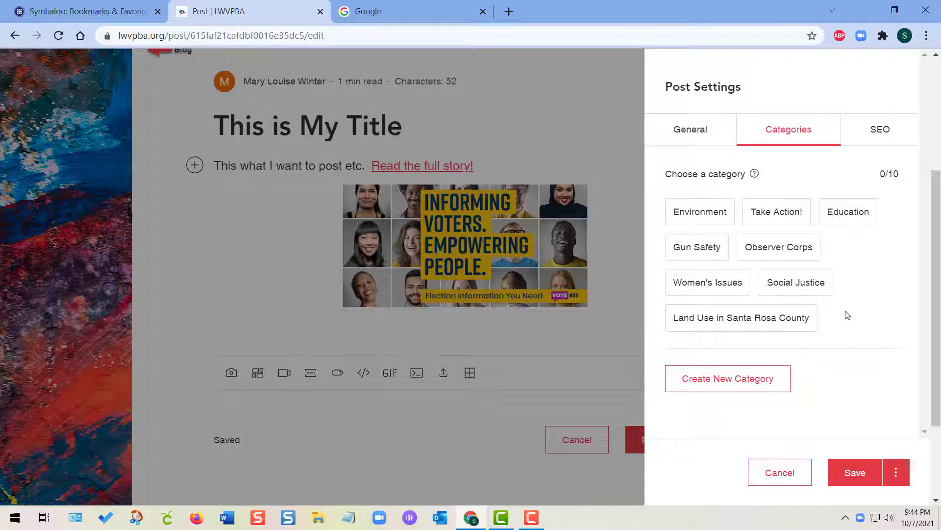
click(721, 382)
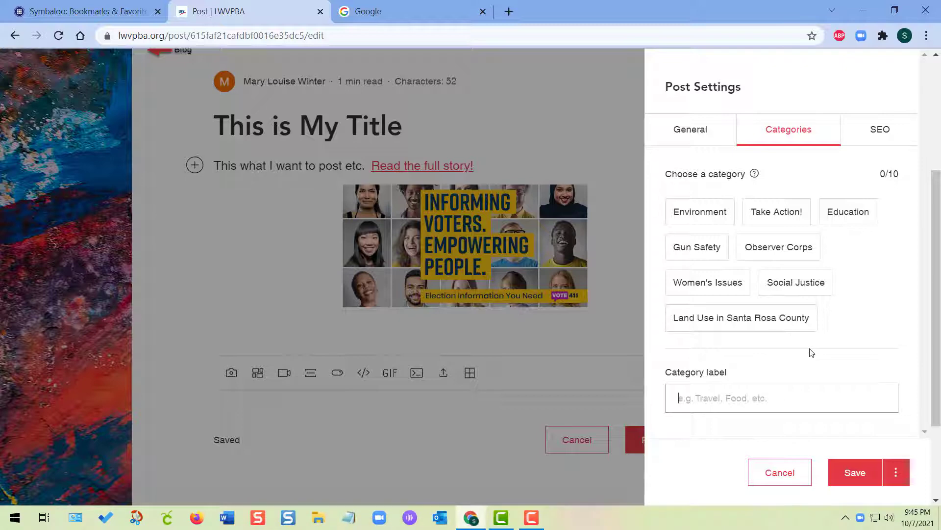
text(Voting Rights)
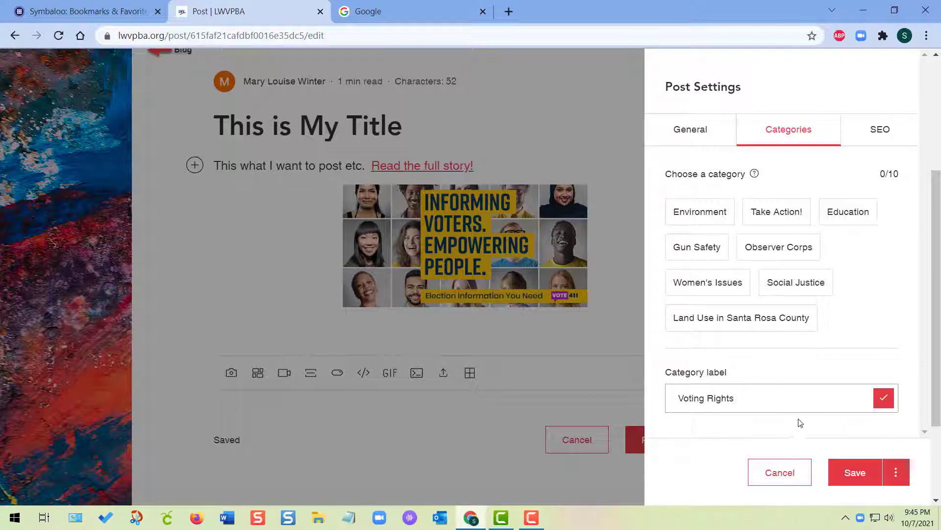
click(881, 403)
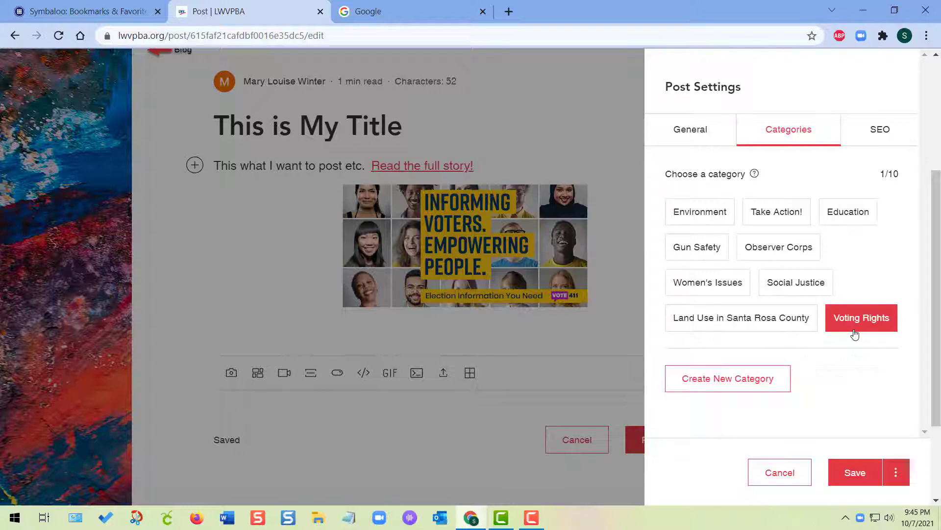
Try adding the Observer Corps category to the post and remove it again.
click(778, 252)
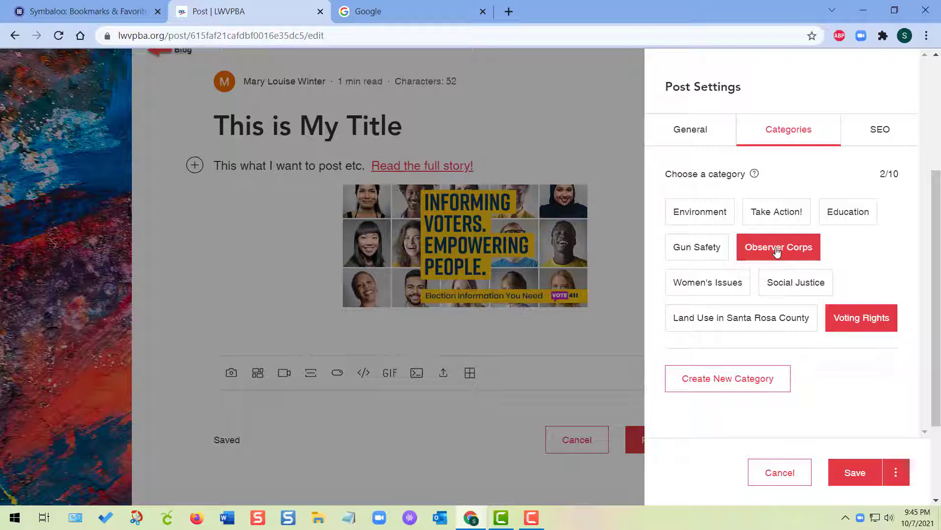
click(777, 252)
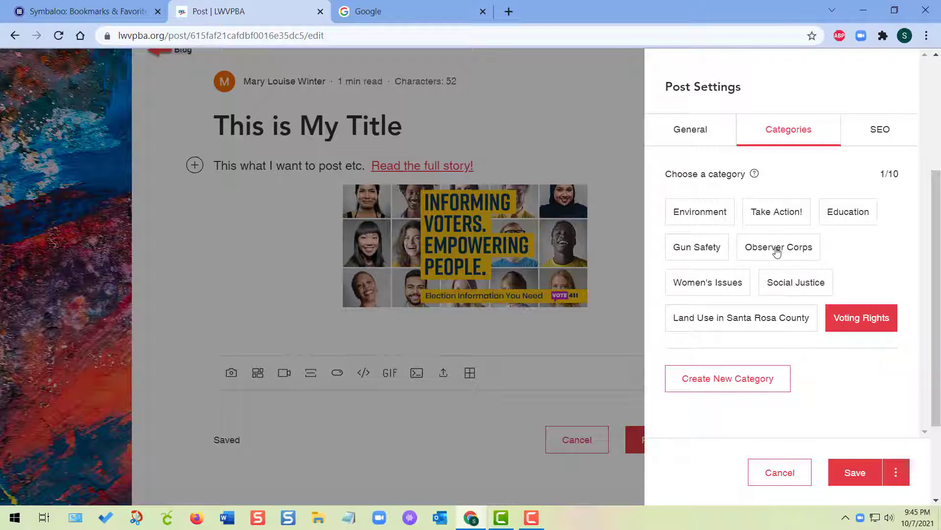
click(777, 252)
click(777, 252)
Save the post's category settings and publish the post.
click(853, 473)
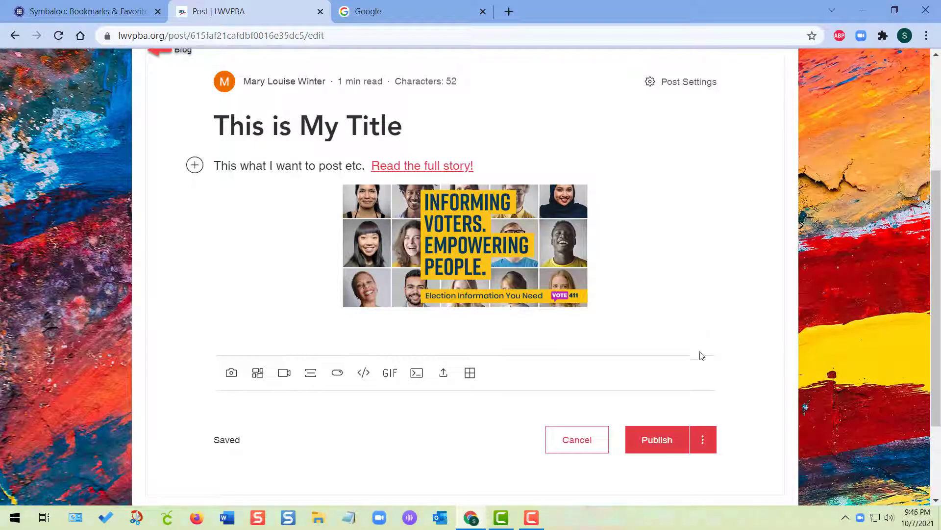
click(657, 444)
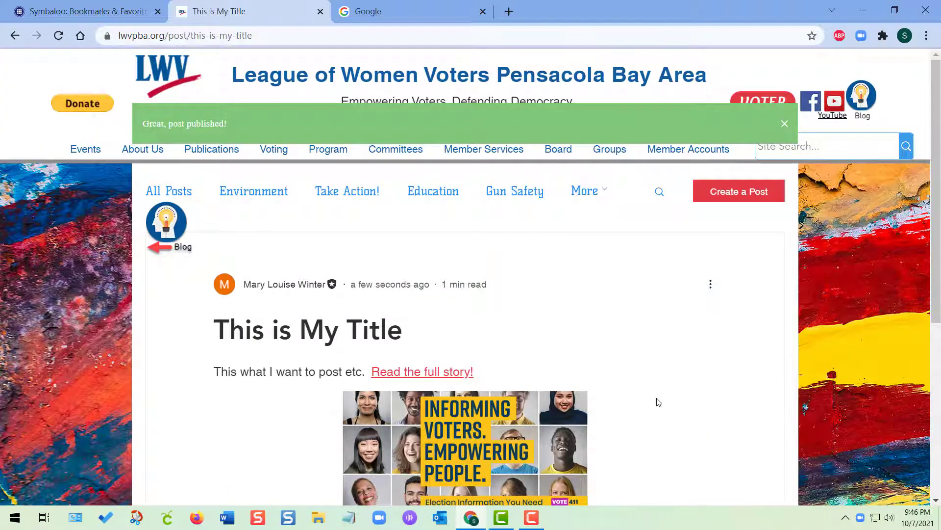
Look over the published post and show the actions available for it.
scroll(620, 311, down, 1)
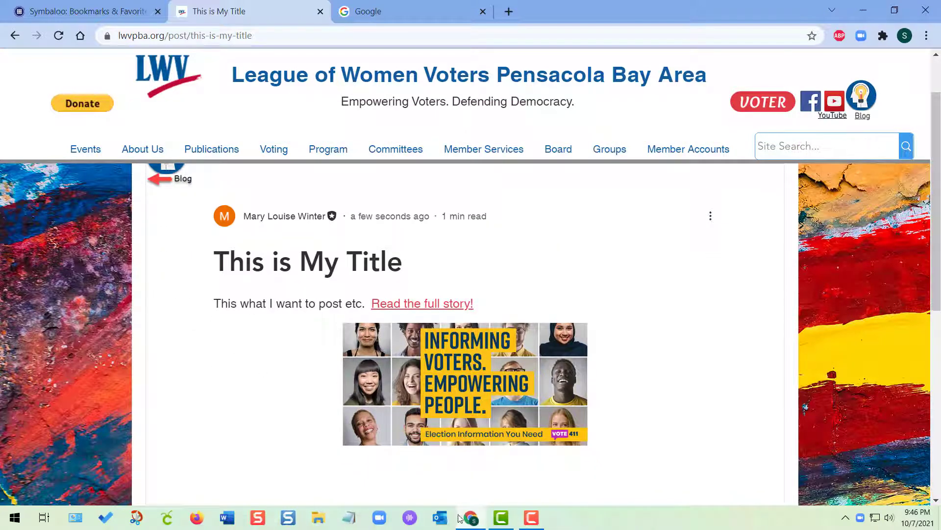
scroll(522, 383, up, 1)
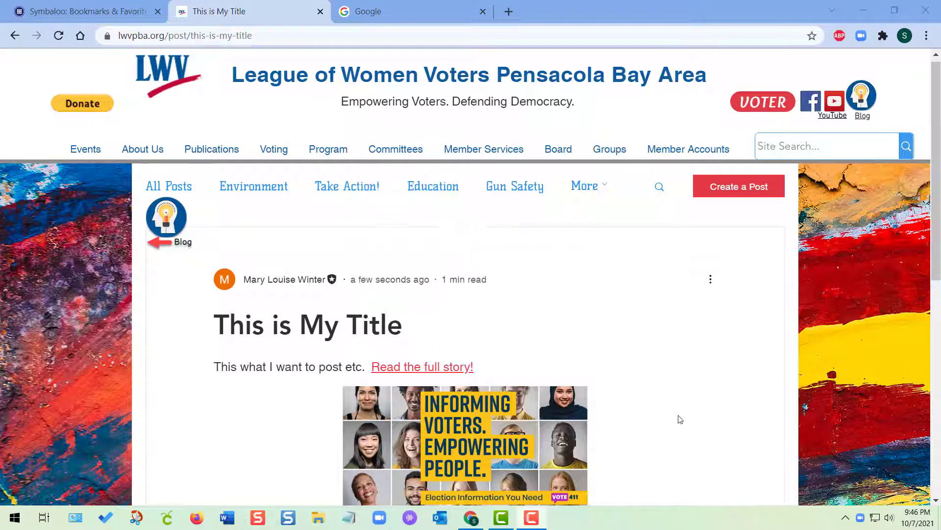
scroll(760, 431, down, 1)
scroll(766, 409, up, 1)
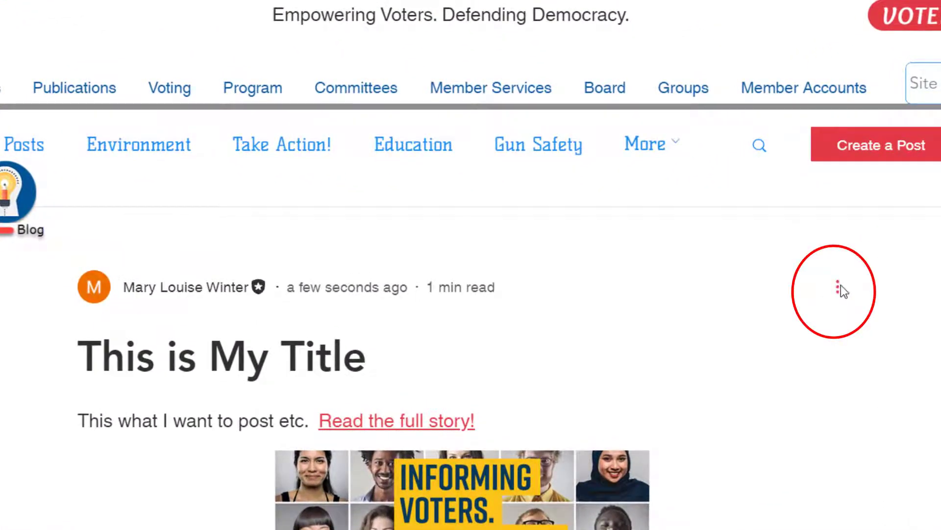
click(838, 288)
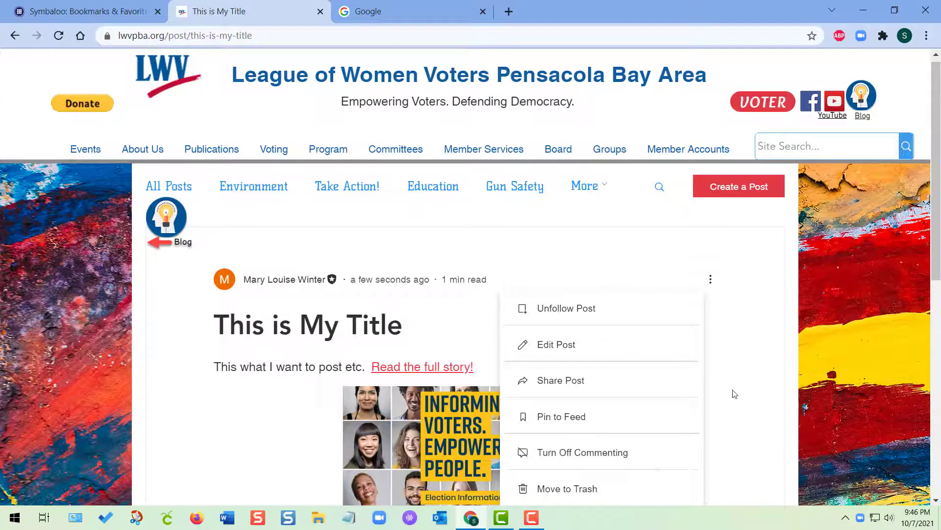
Return to the blog's main page and view how the "This is My Title" post appears in the feed.
click(736, 394)
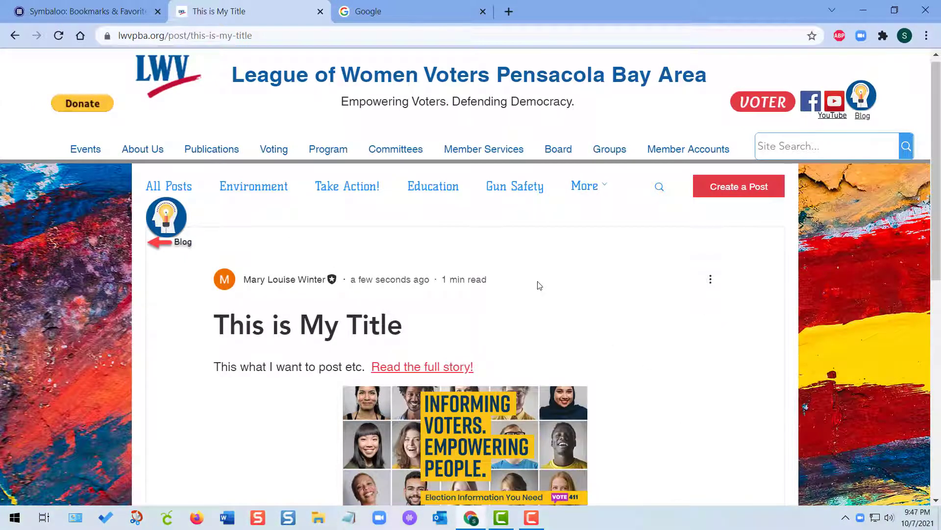
click(167, 218)
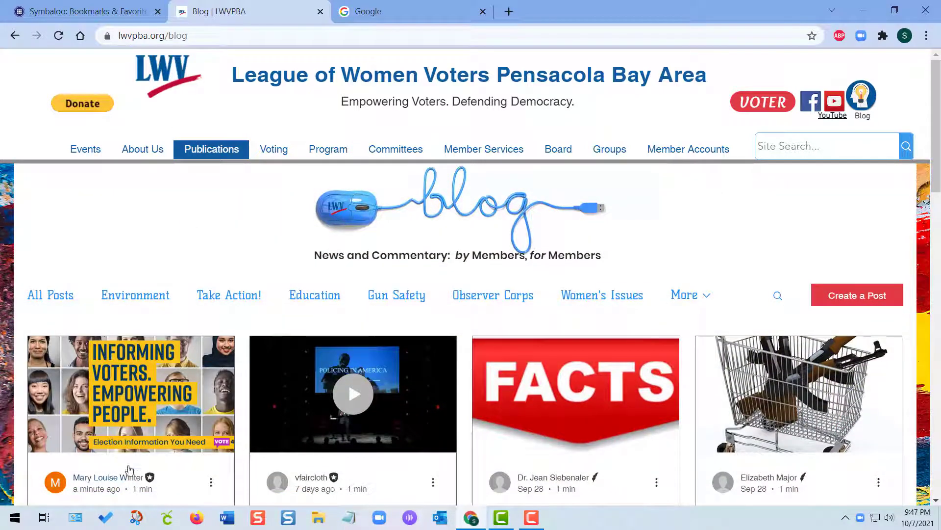
scroll(111, 405, down, 3)
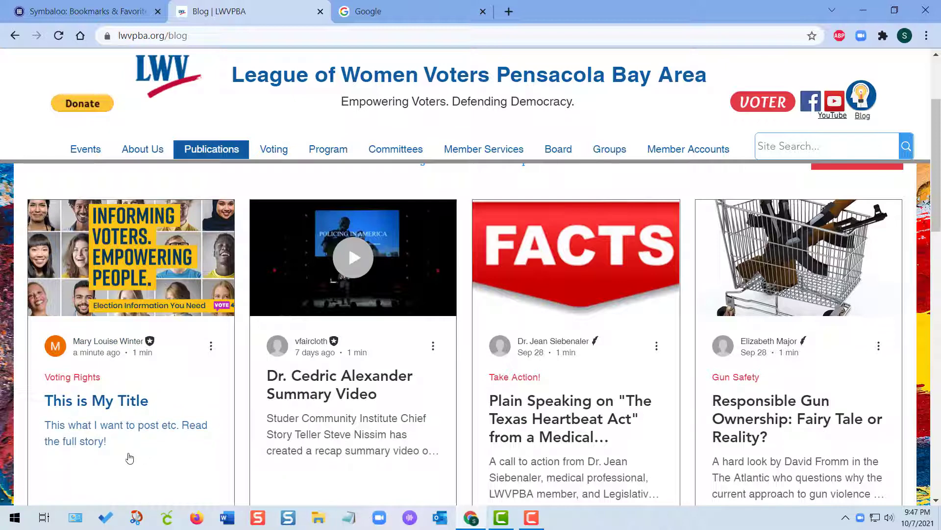
Open the "This is My Title" post from the blog feed and review the actions available for it.
click(104, 459)
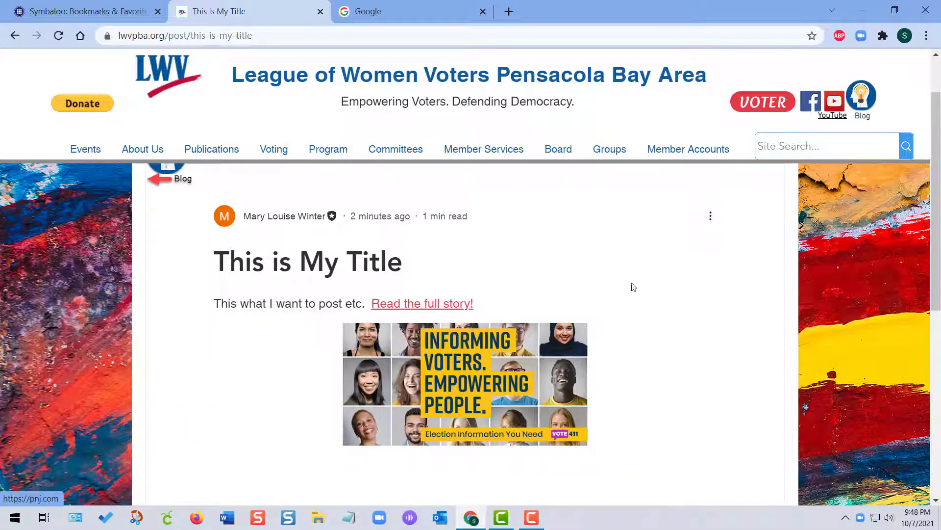
click(710, 216)
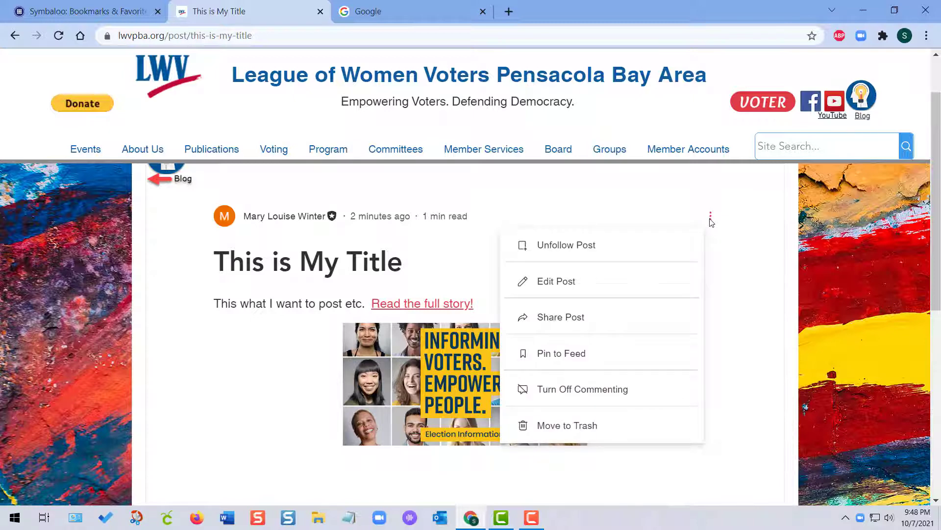
click(735, 263)
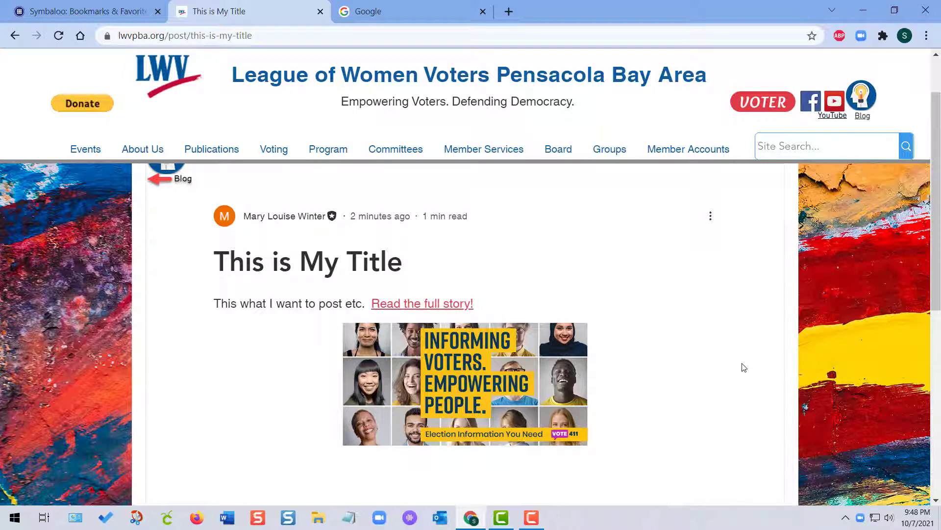
Move the "This is My Title" post to the trash and confirm its removal.
click(710, 217)
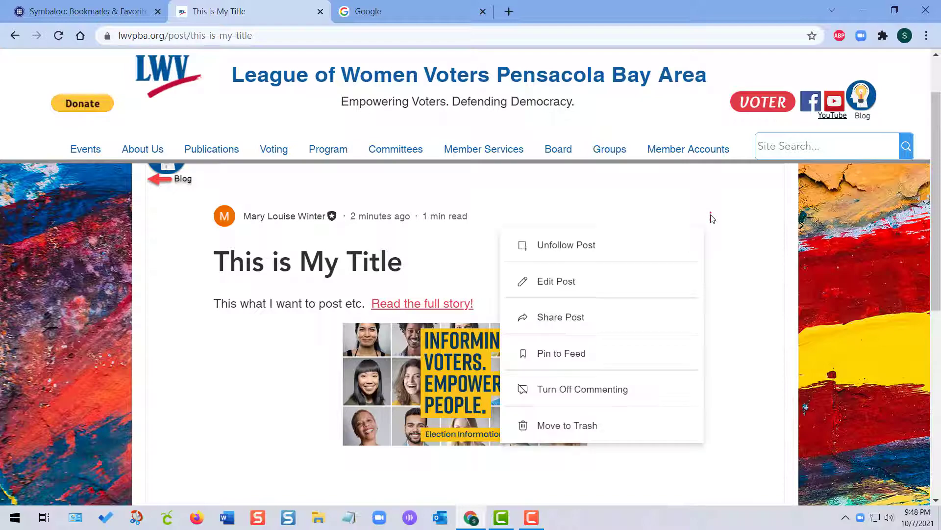
click(549, 431)
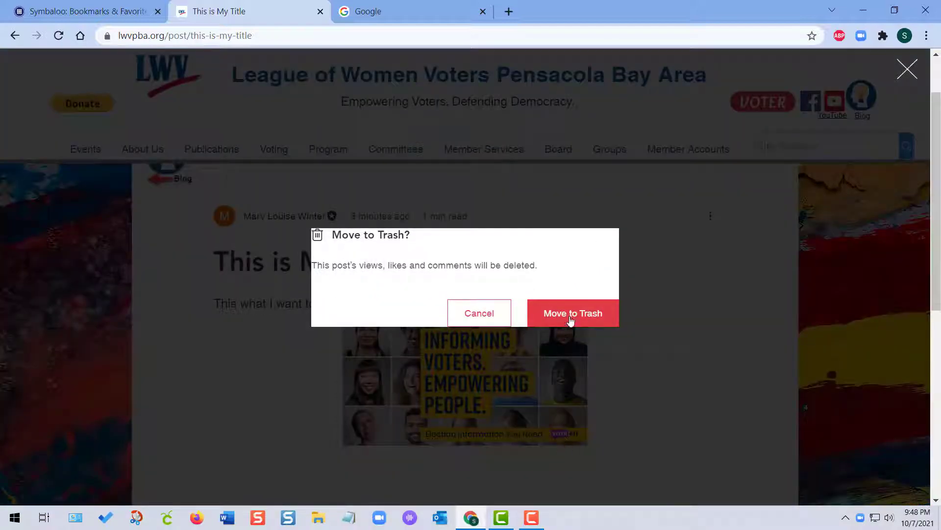
click(571, 320)
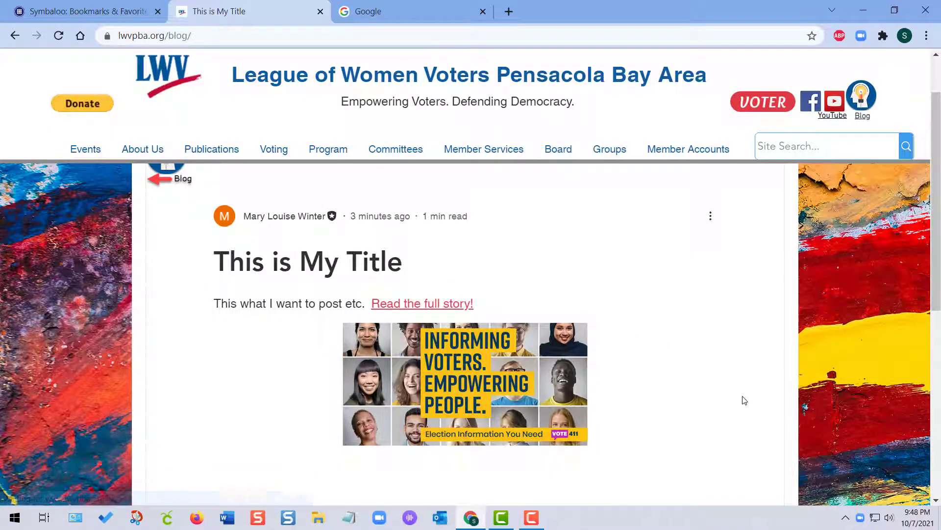